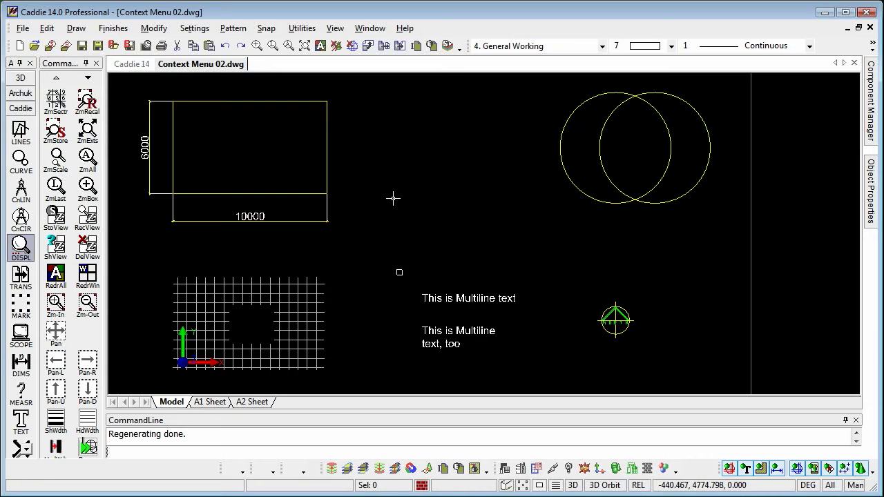
Step: Select all the objects in the drawing, including both overlapping circles, and show their object properties
left_click(575, 166)
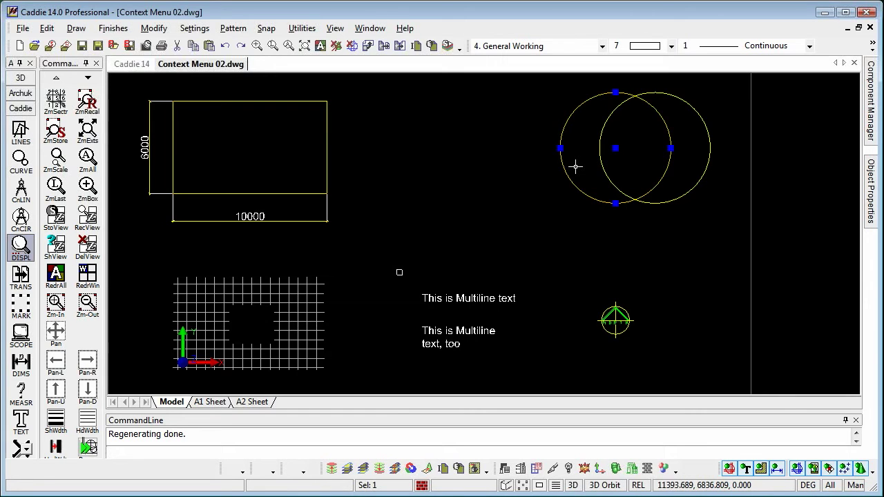
left_click(610, 173)
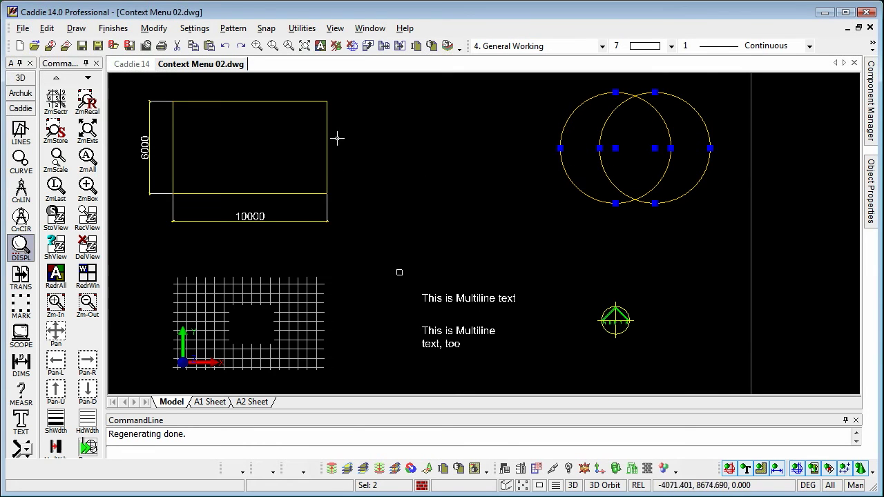
left_click_drag(142, 99, 744, 382)
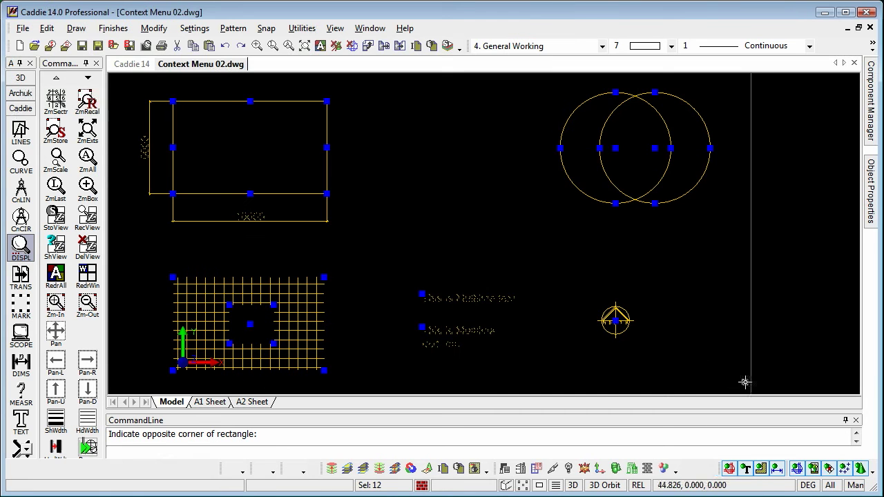
right_click(509, 217)
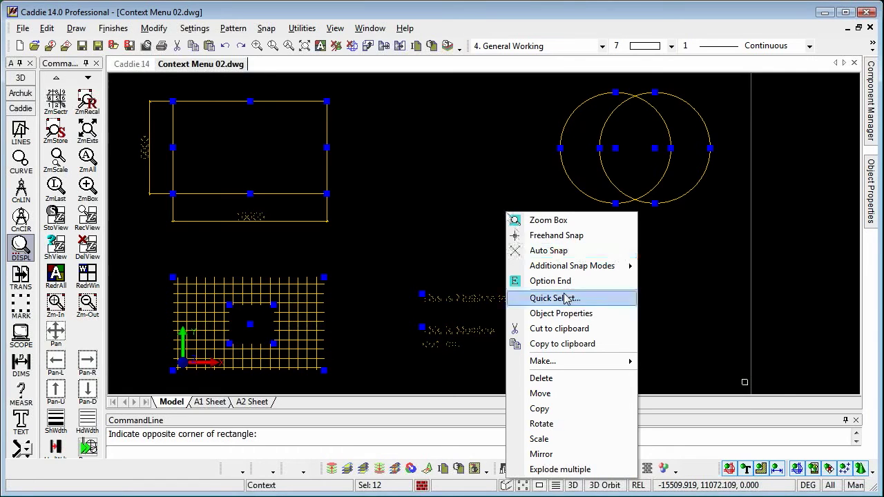
left_click(586, 313)
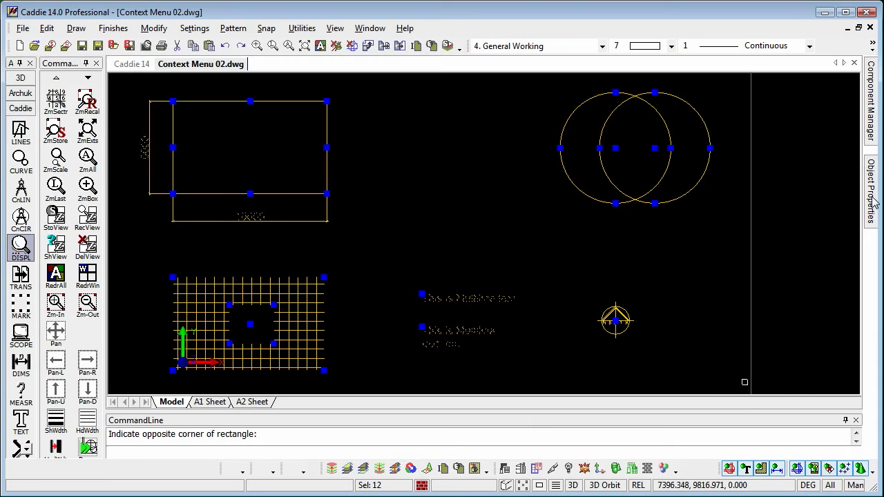
mouse_move(873, 204)
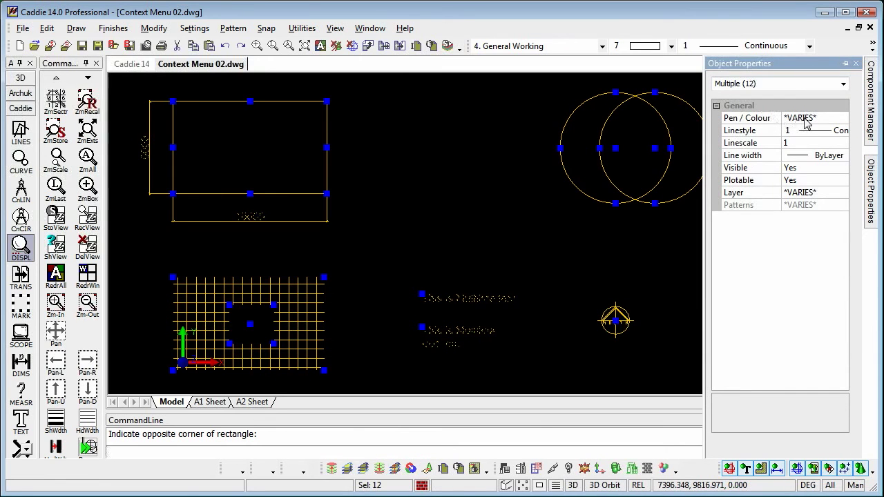
left_click(825, 122)
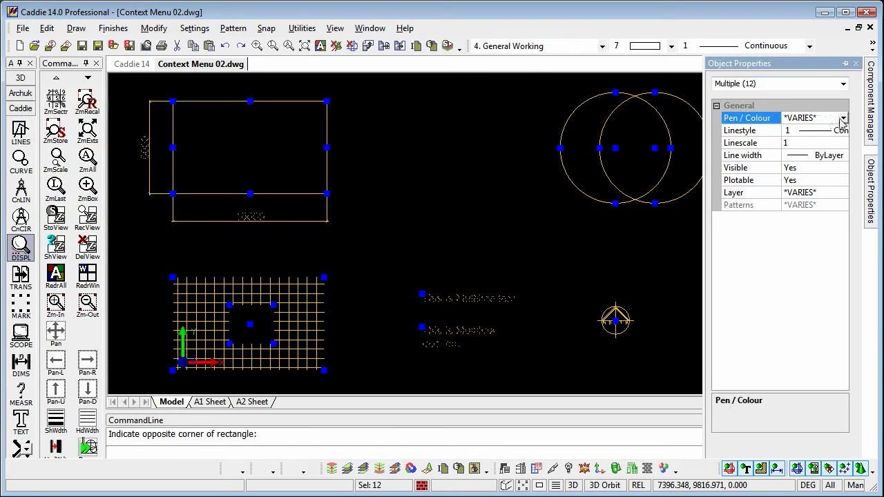
left_click(843, 119)
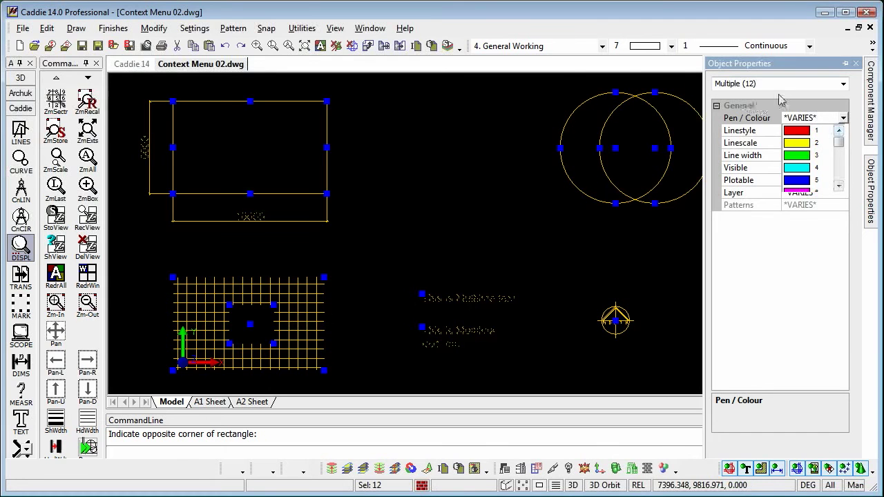
left_click(815, 231)
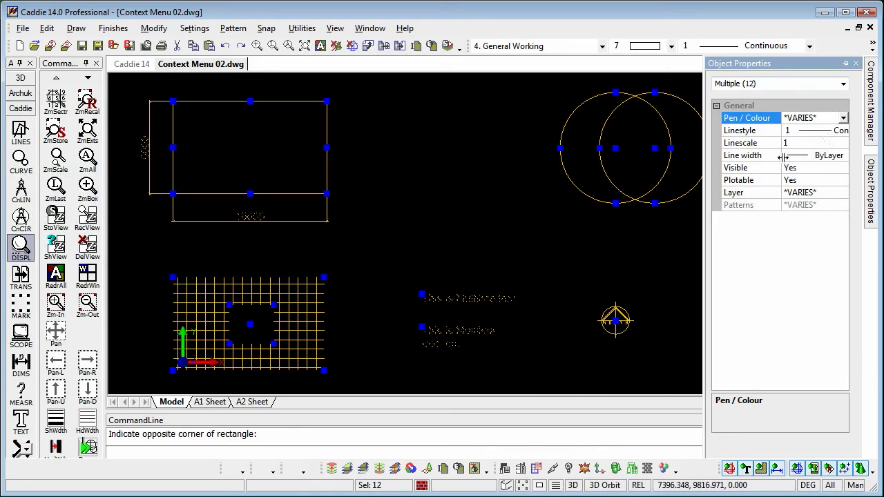
Step: Assign all the selected objects to layer 4: General Working
left_click(823, 195)
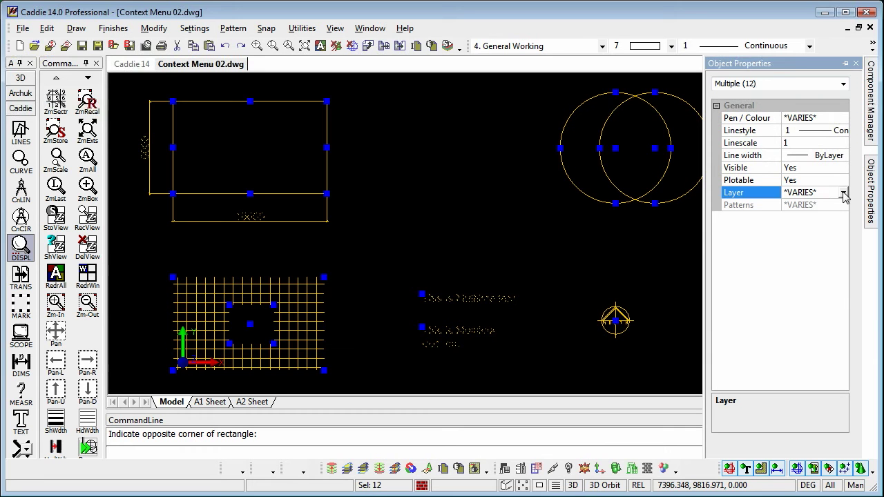
left_click(843, 194)
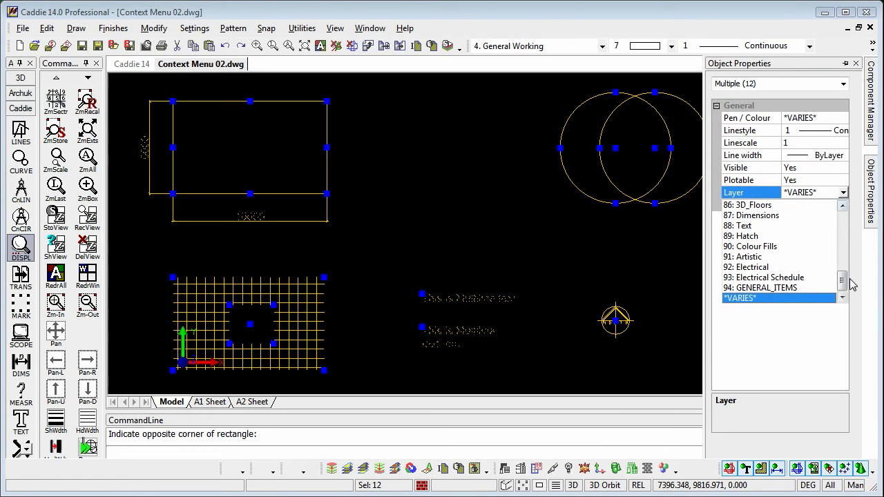
left_click_drag(842, 280, 842, 220)
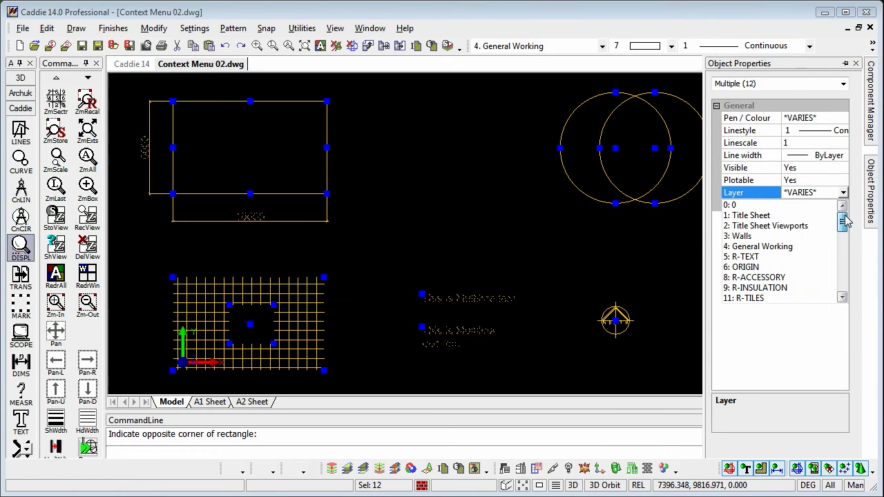
left_click(757, 246)
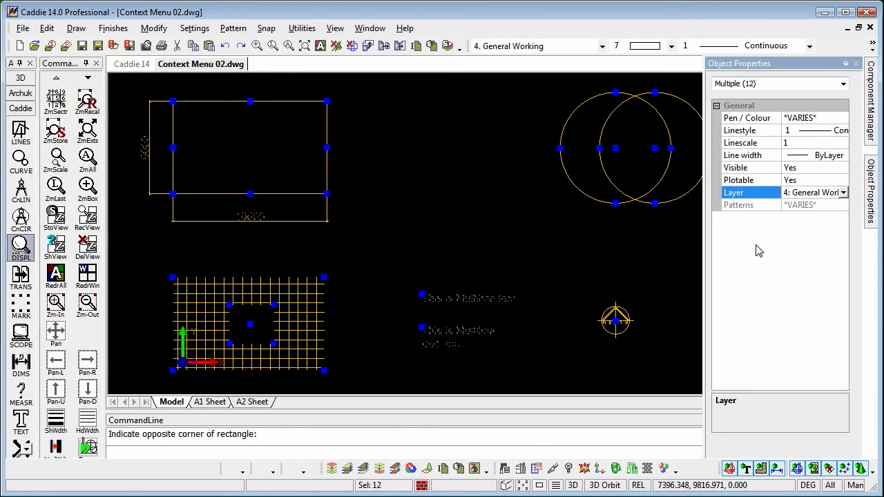
Step: Narrow the selection to the circles only, set their pen colour to 7 (white), and clear the selection
left_click(844, 84)
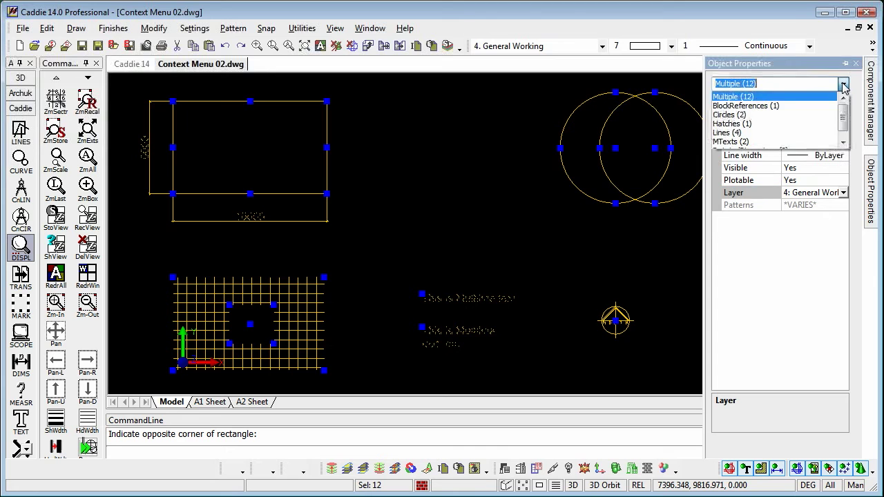
left_click(732, 115)
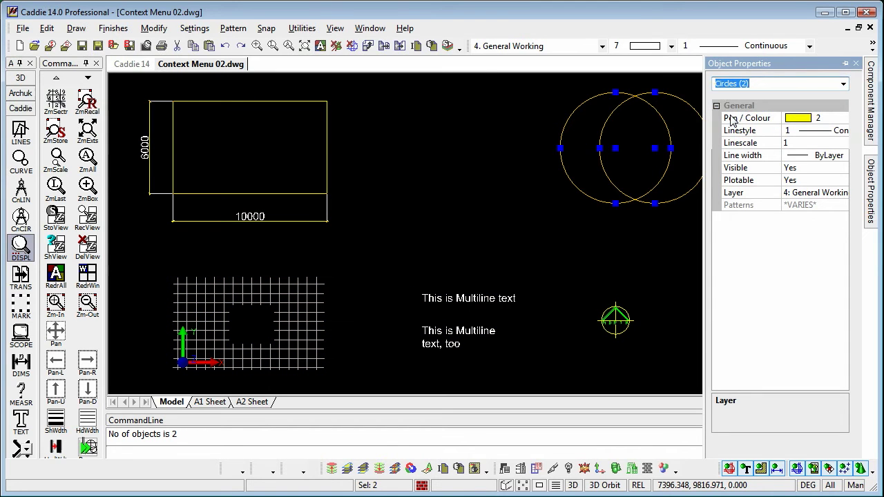
left_click(808, 119)
left_click(842, 118)
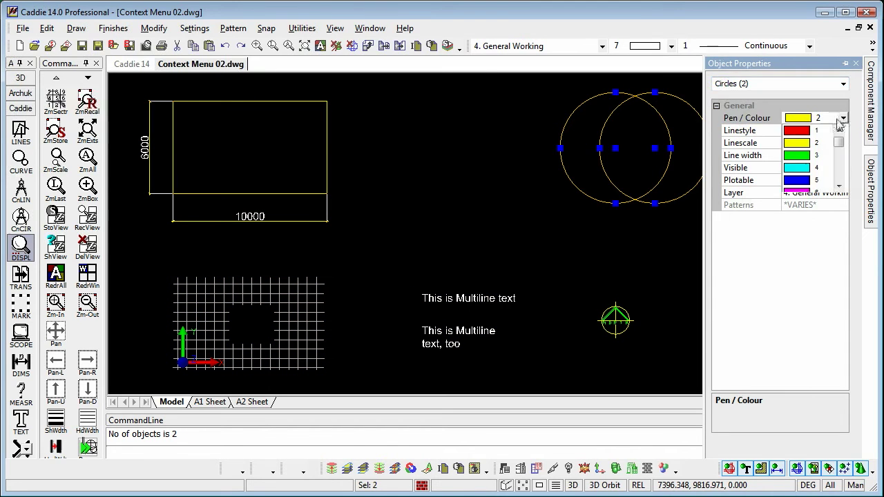
left_click(838, 186)
left_click(838, 185)
left_click(801, 180)
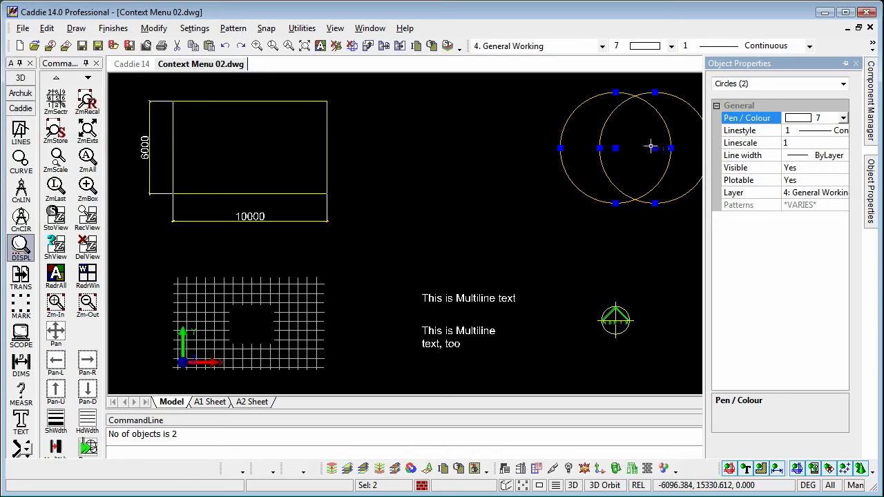
right_click(650, 146)
left_click(651, 145)
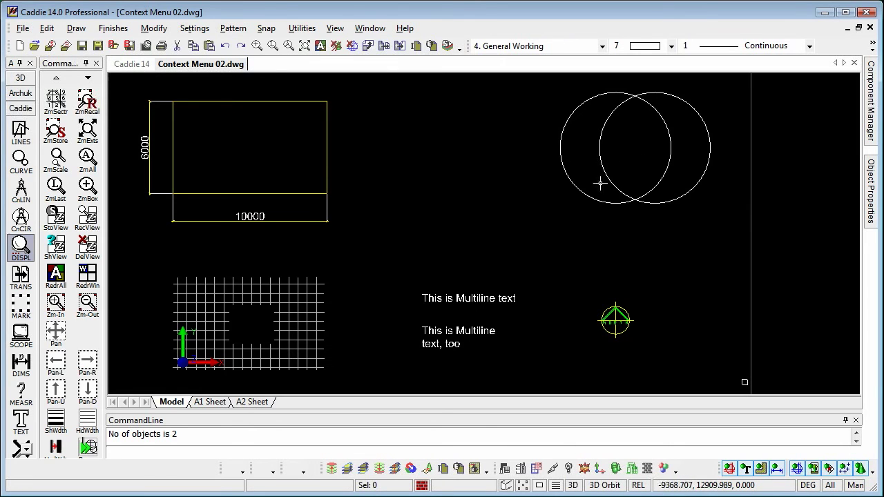
left_click(561, 157)
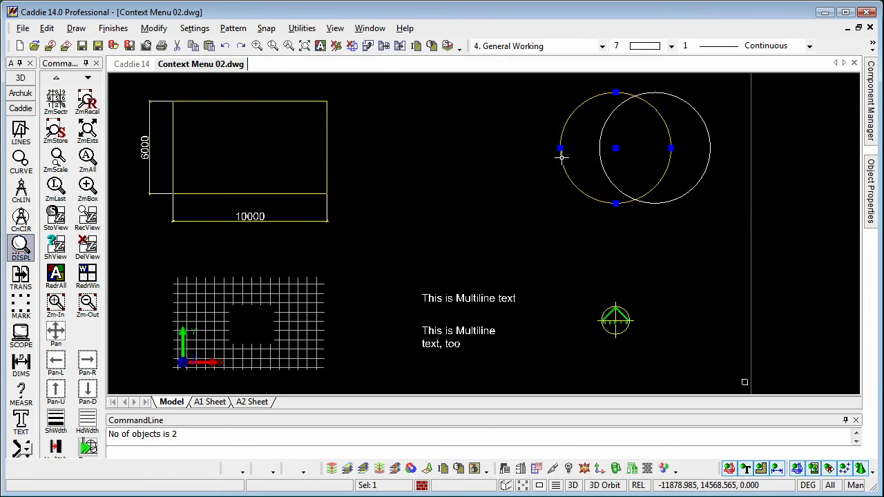
left_click(623, 187)
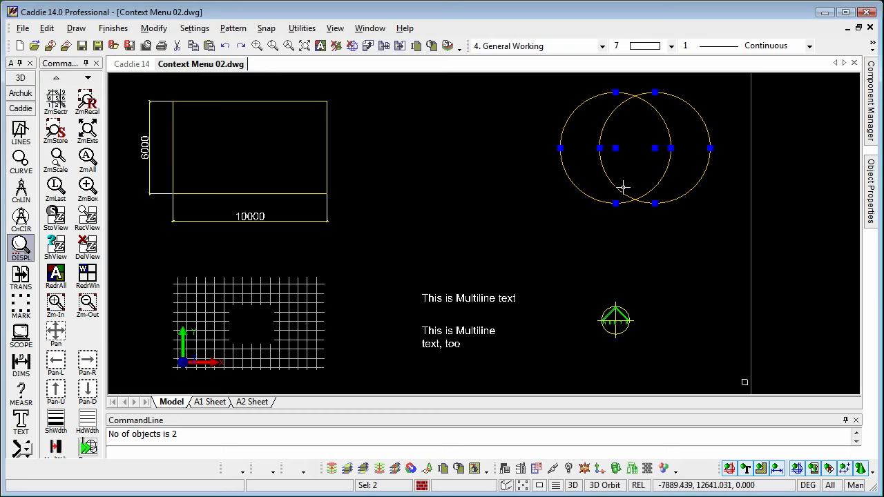
key("Escape")
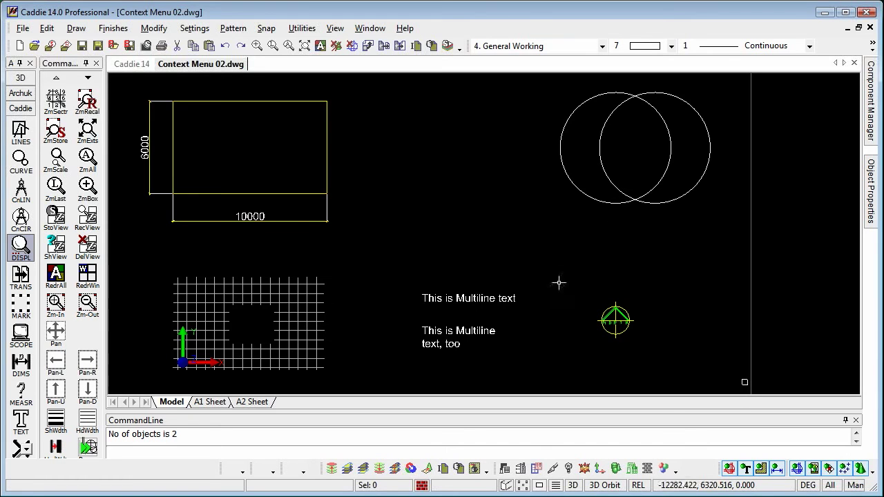
Step: Move the upper multiline text slightly up and to the left, and add the second line "which we have edited" to it
left_click(458, 298)
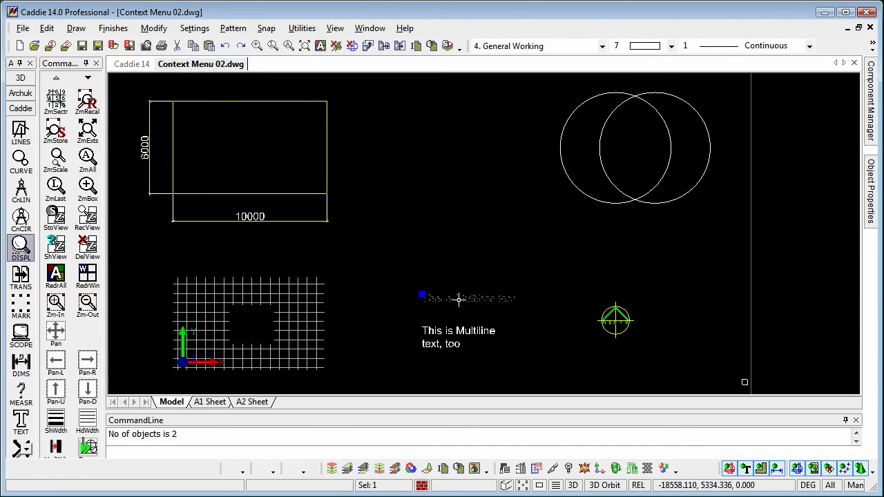
left_click(422, 295)
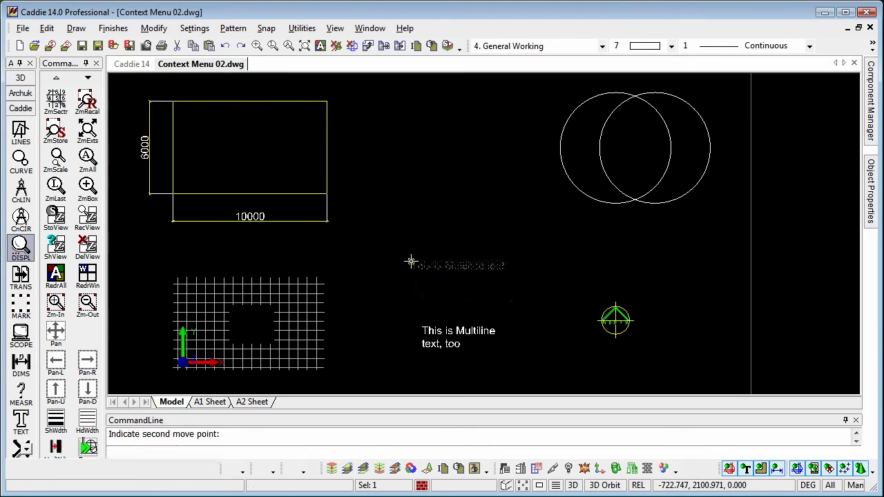
right_click(459, 270)
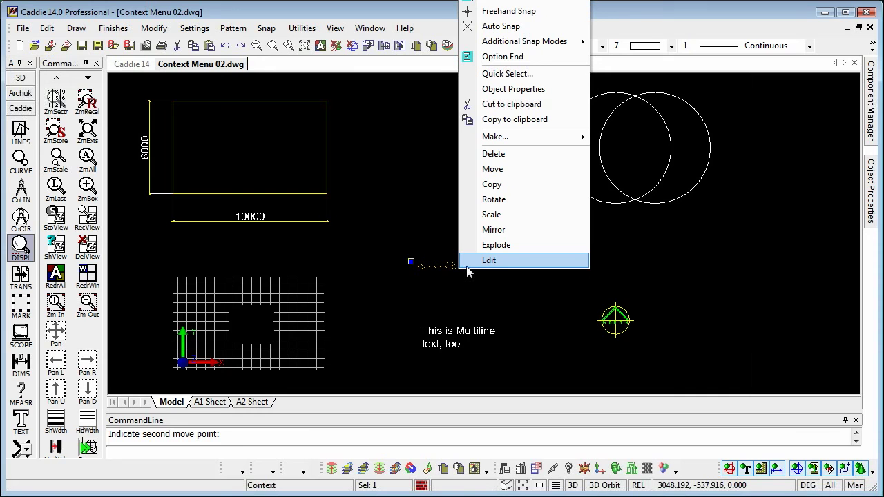
left_click(481, 261)
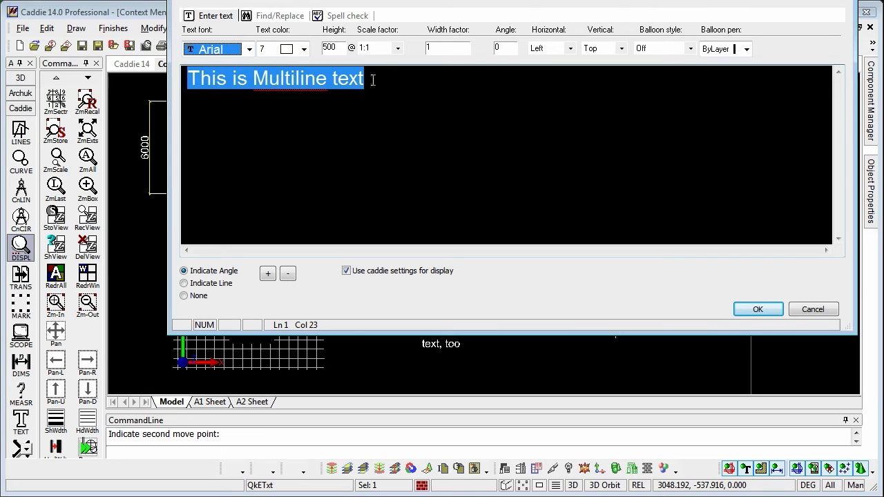
left_click(373, 79)
key("Return")
type("whic")
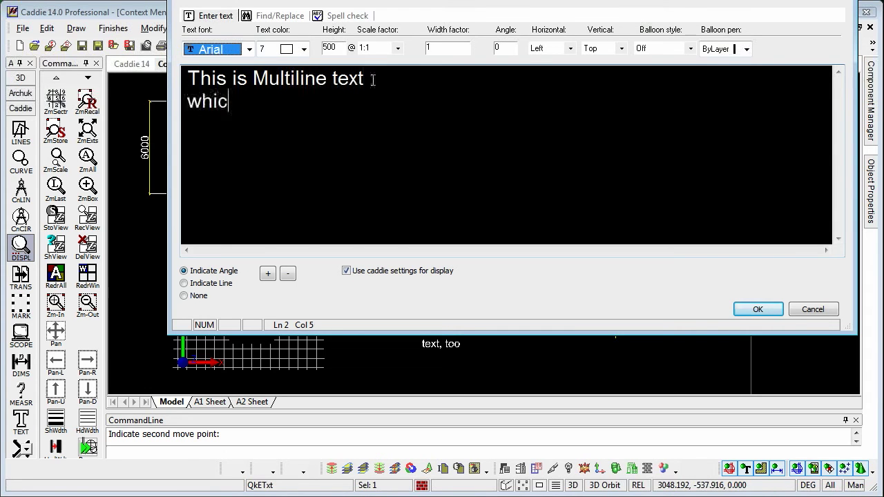
type("h we ha")
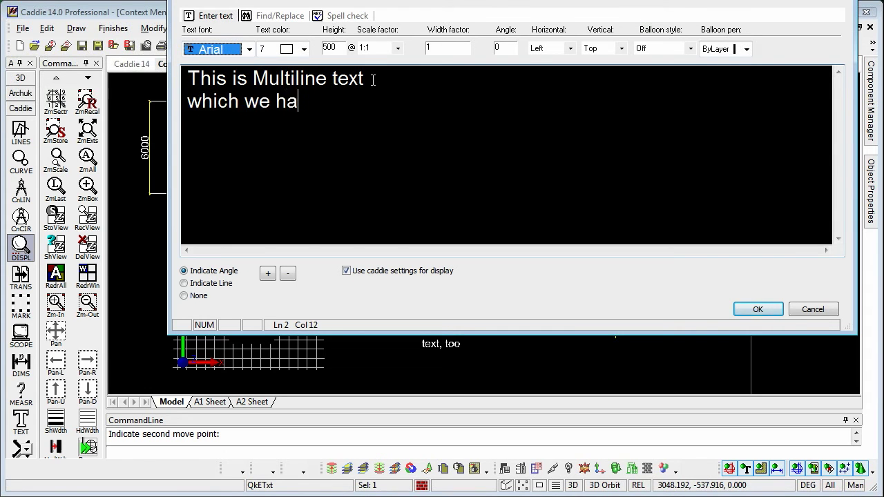
type("ve edited")
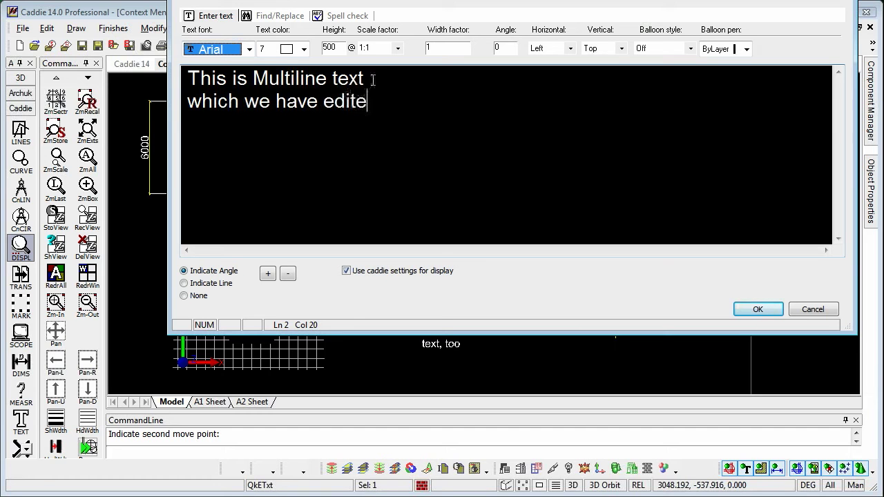
Step: Set the height of the edited multiline text to 750 and apply the text changes
double_click(338, 48)
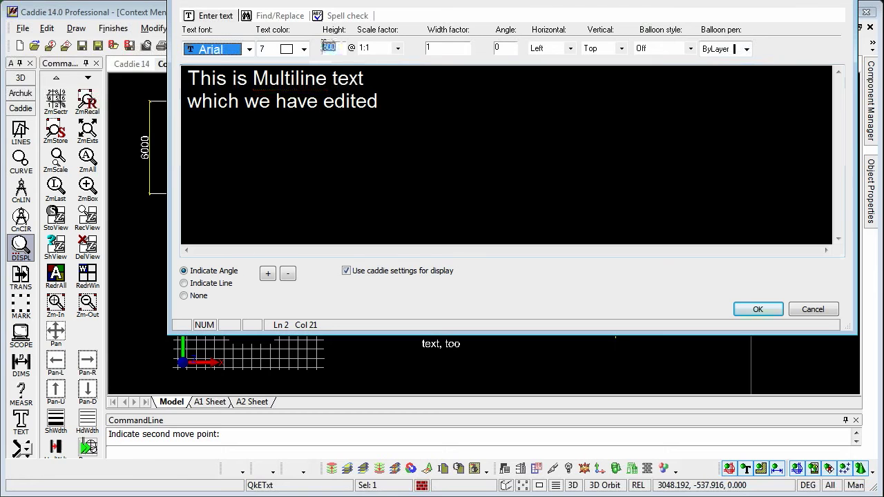
type("750")
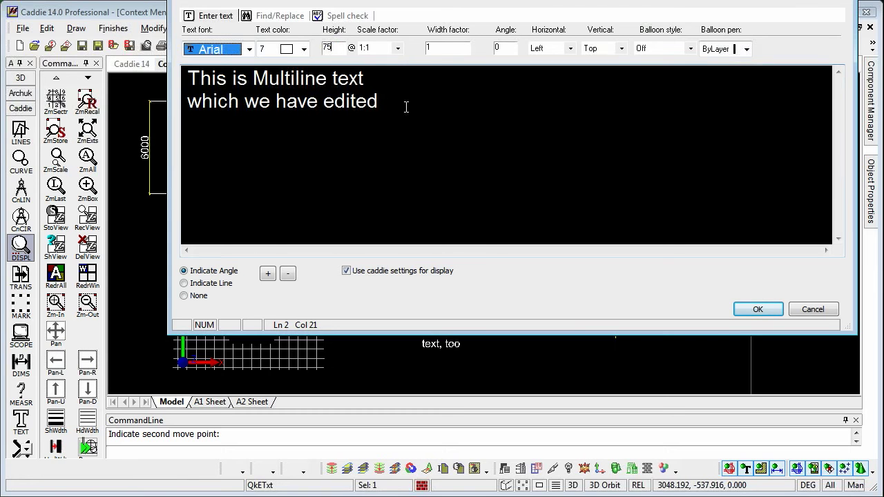
left_click(752, 310)
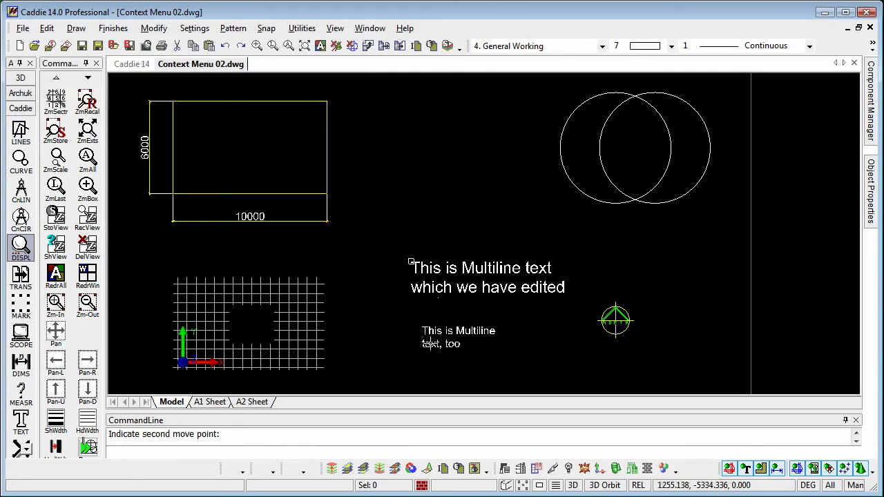
Step: Scale the north-point block dynamically (factor 0) about its centre, enlarging it from its top point to nearly the size of the circles above
left_click(614, 320)
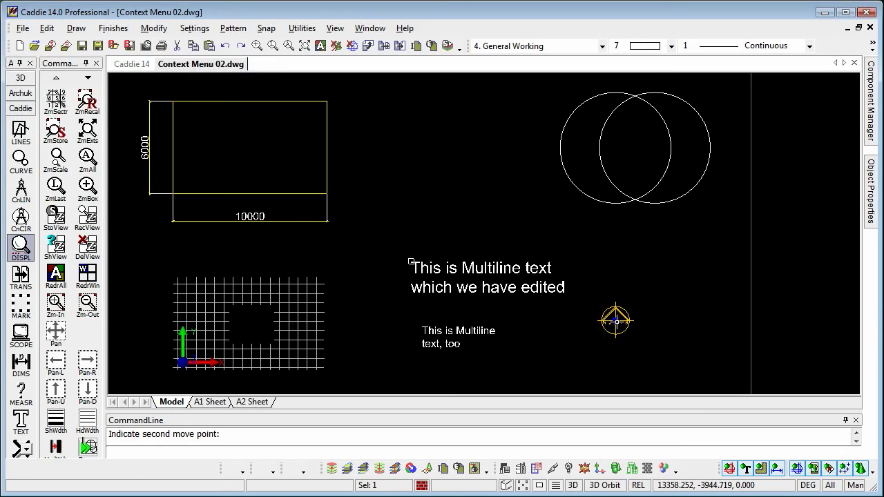
right_click(615, 320)
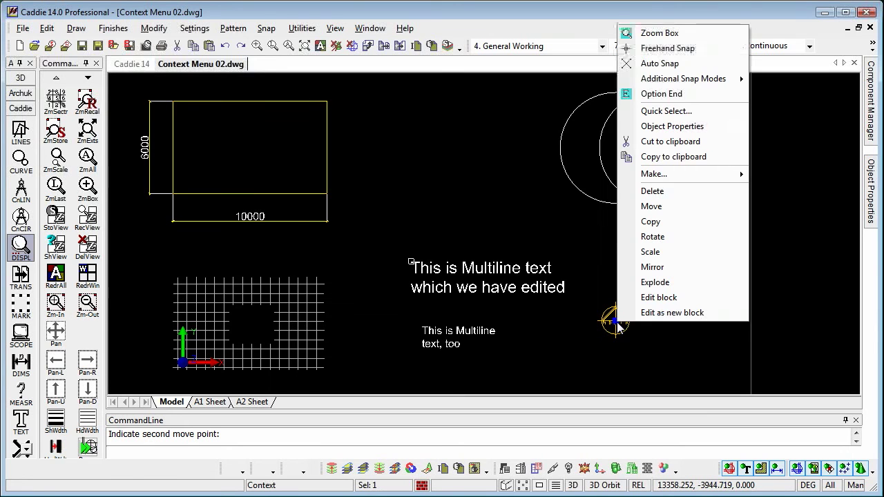
left_click(667, 252)
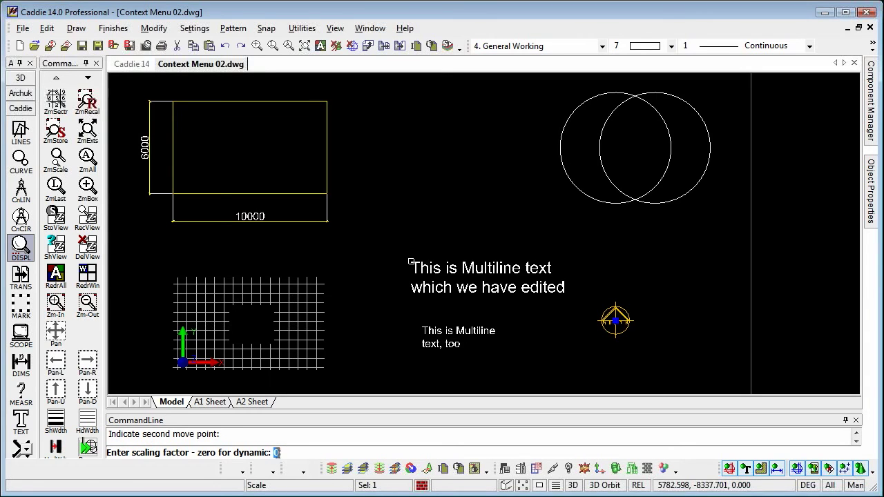
key("Return")
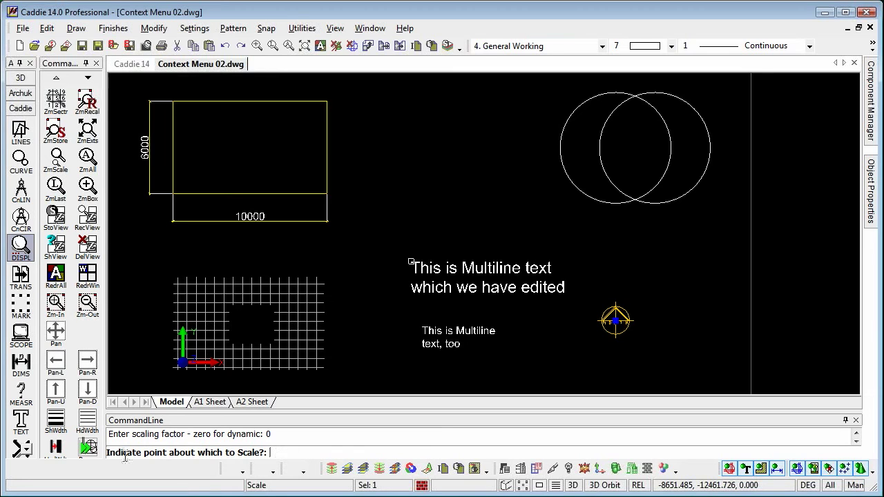
right_click(625, 325)
left_click(669, 362)
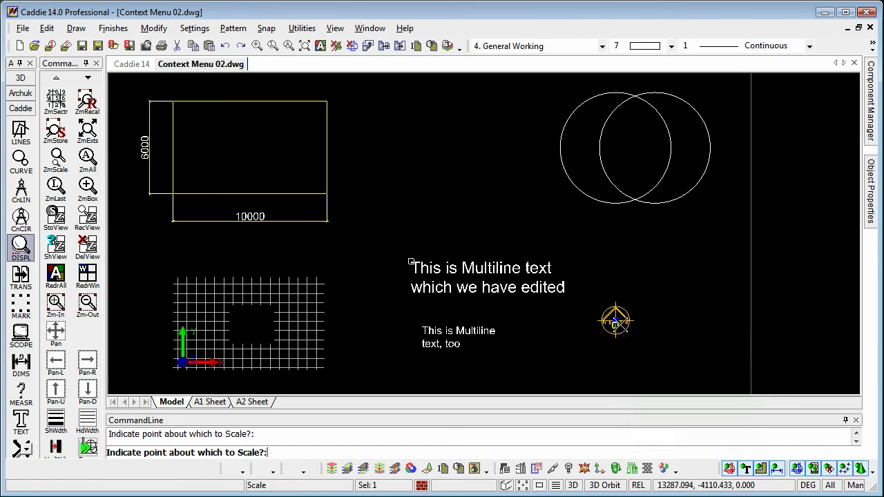
left_click(615, 320)
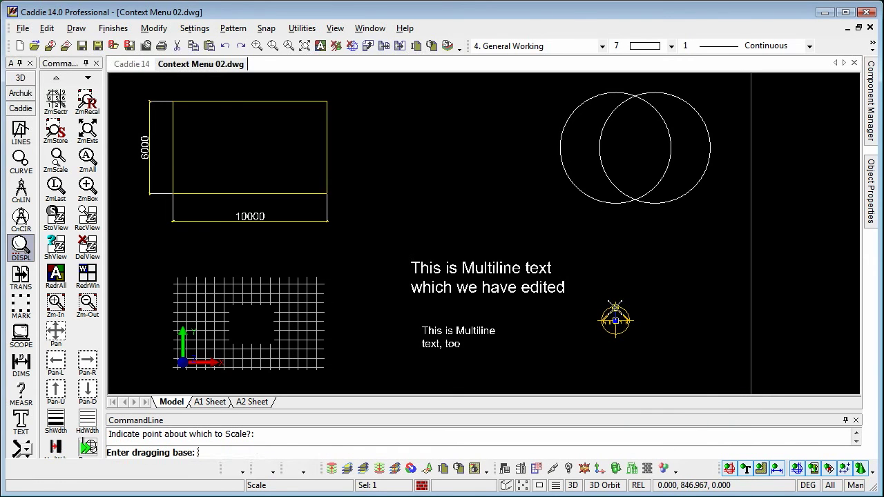
left_click(615, 305)
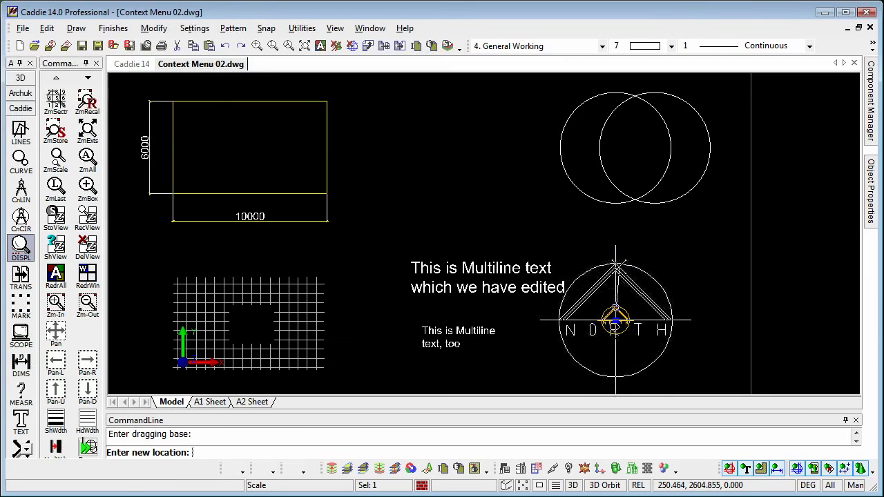
left_click(619, 268)
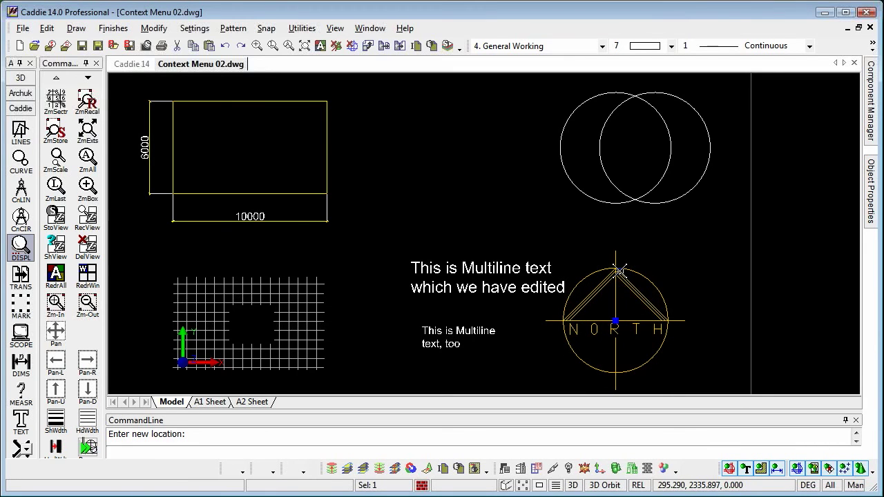
Step: Rotate the north-point block dynamically (angle 0) about its centre, turning its top point toward the upper-right corner of the dimensioned rectangle
right_click(619, 269)
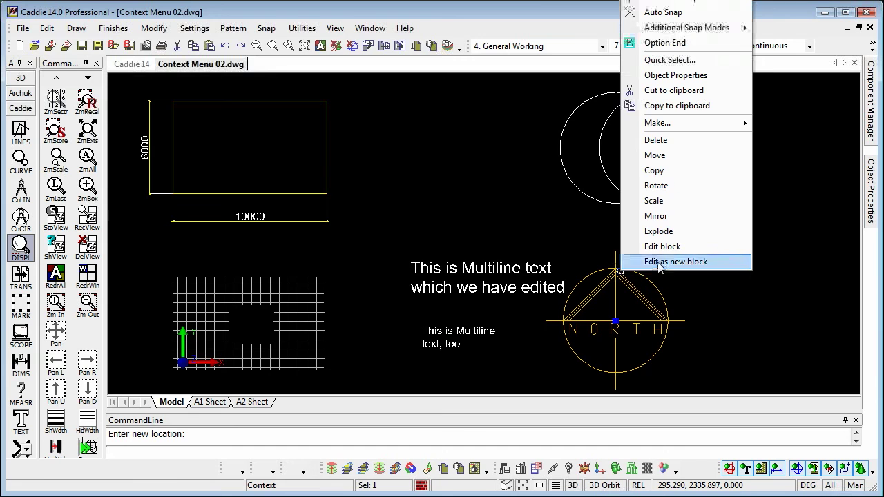
left_click(680, 193)
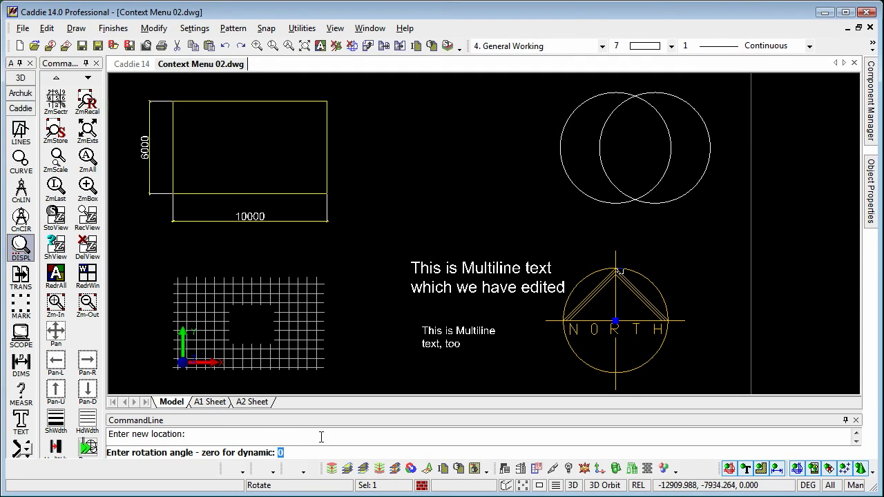
key("Return")
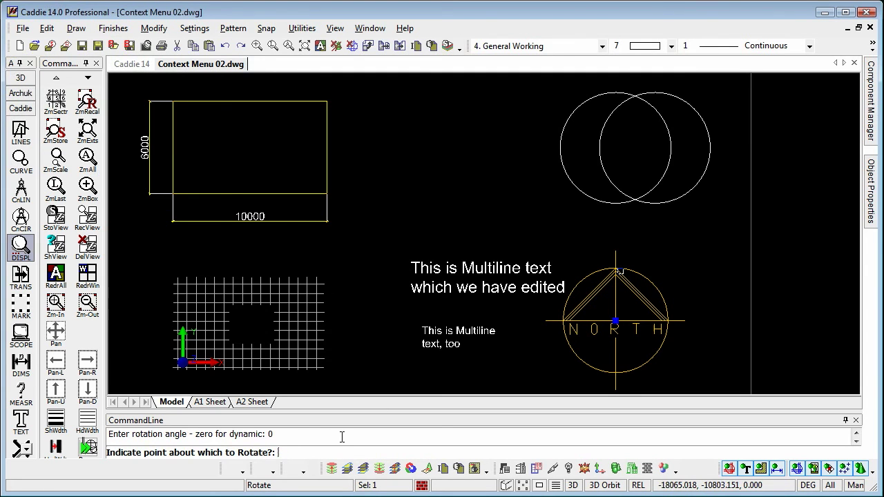
left_click(614, 322)
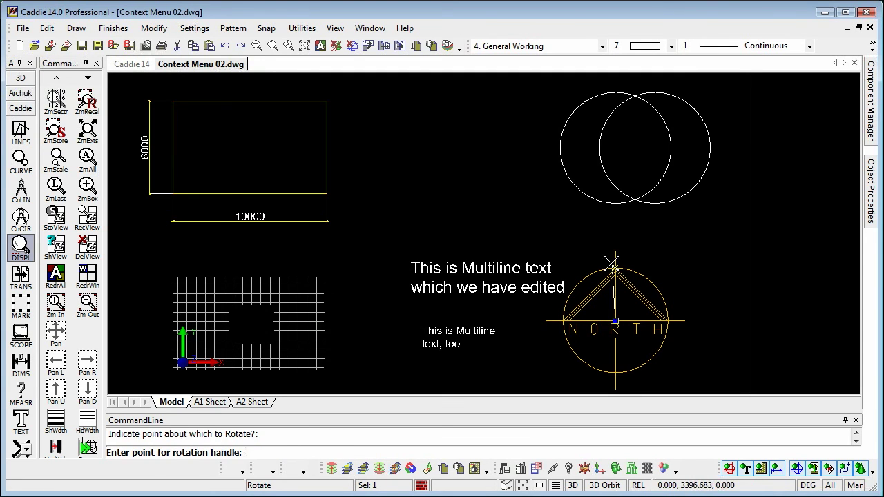
left_click(614, 267)
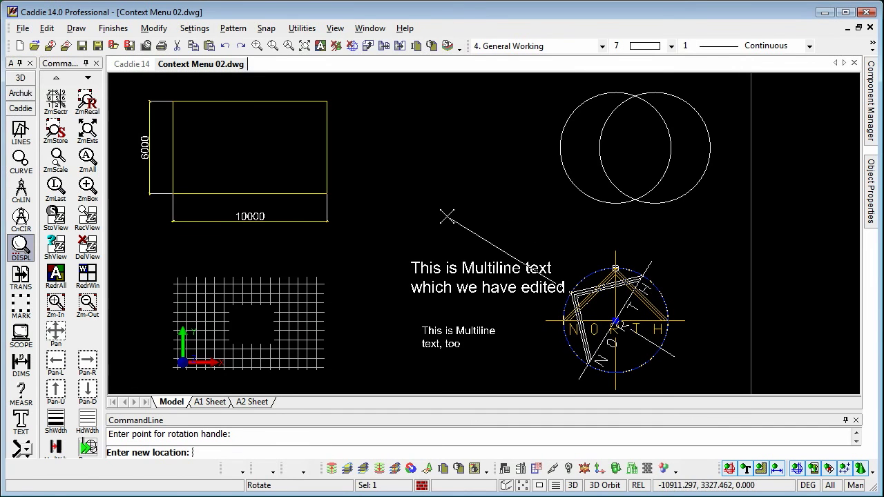
left_click(341, 102)
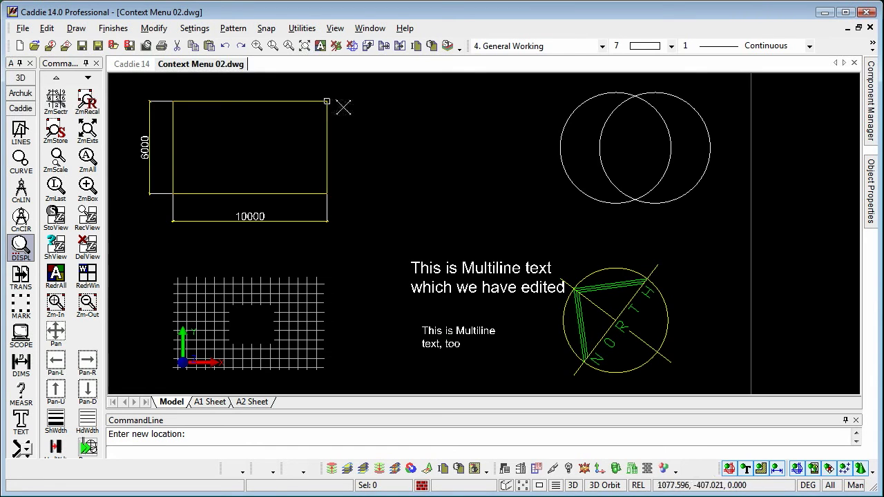
left_click(614, 311)
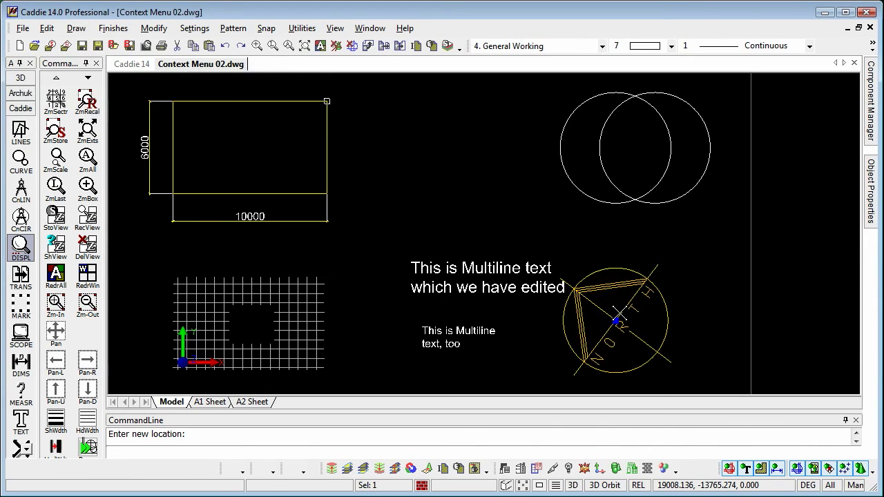
right_click(616, 318)
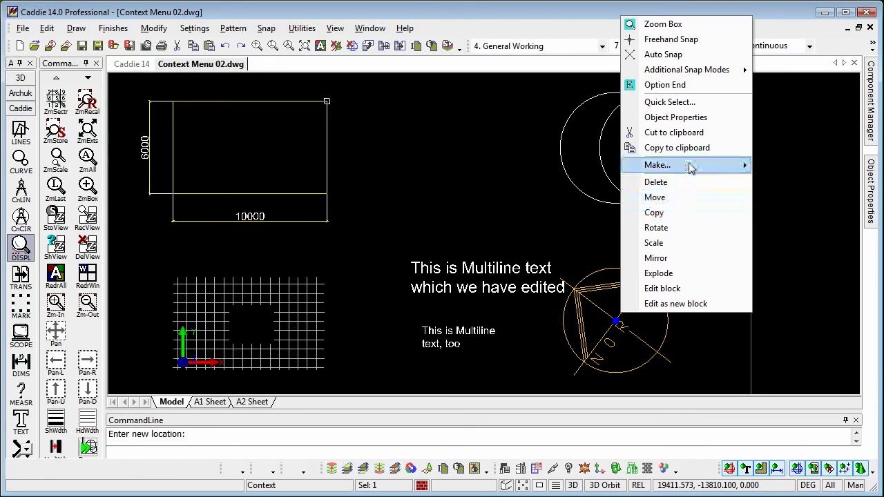
mouse_move(688, 166)
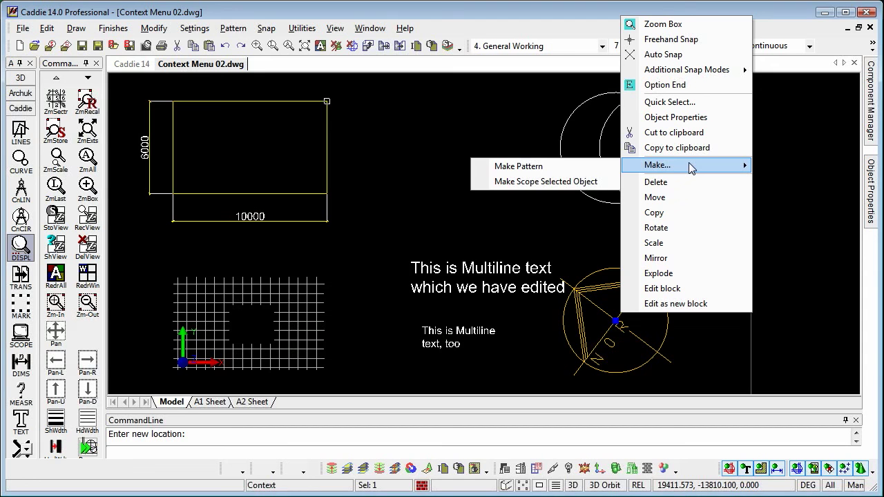
left_click(664, 182)
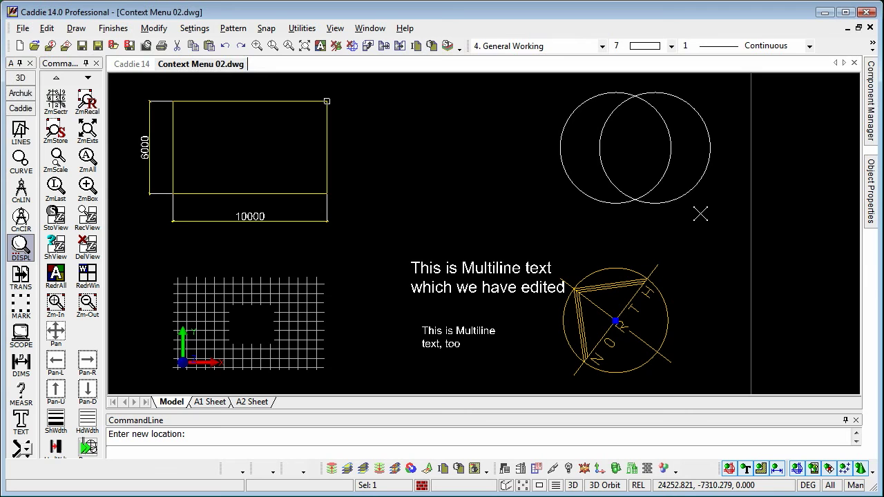
key("Escape")
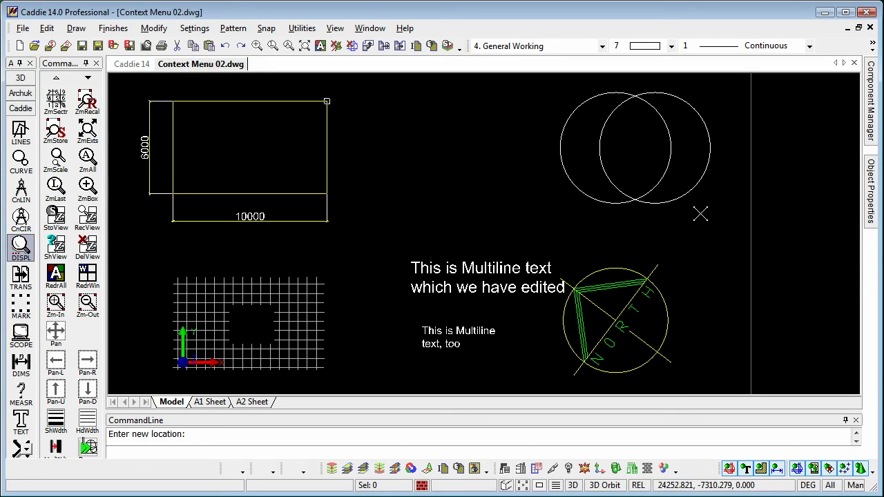
Step: Move the north-point block by its centre to just above the edited multiline text, rotating it 45 degrees clockwise during the move, and clear the selection
left_click(611, 309)
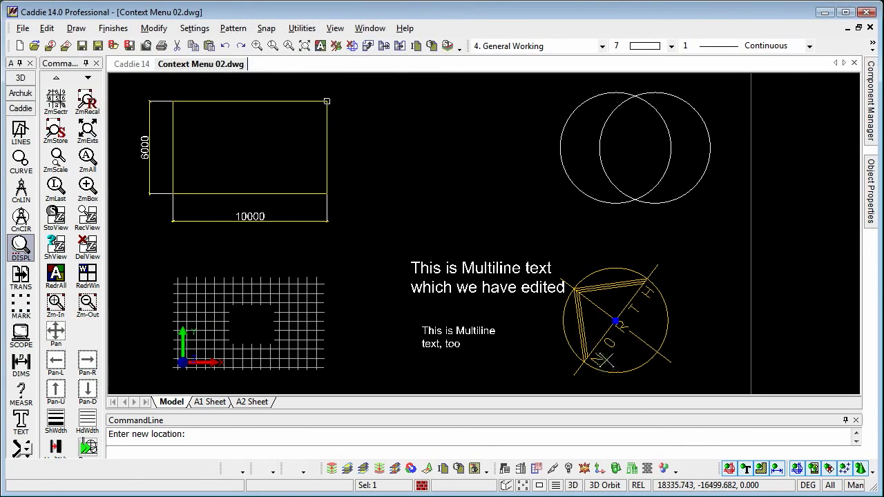
right_click(623, 299)
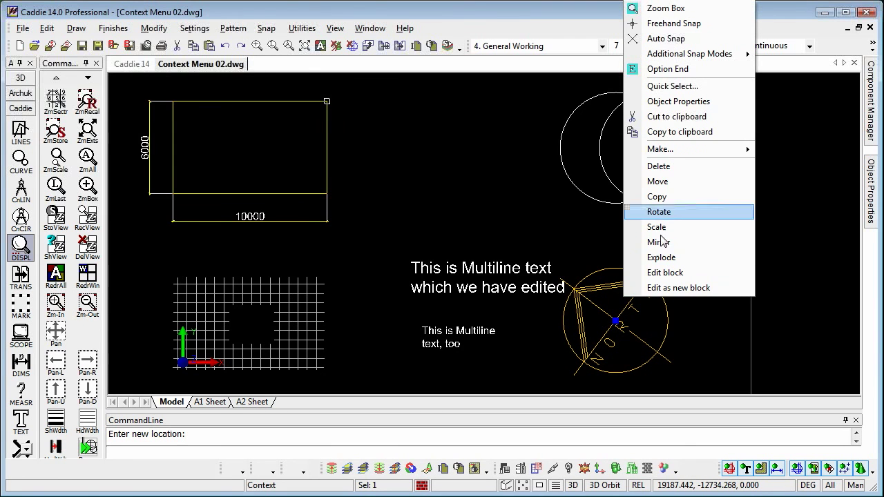
left_click(674, 181)
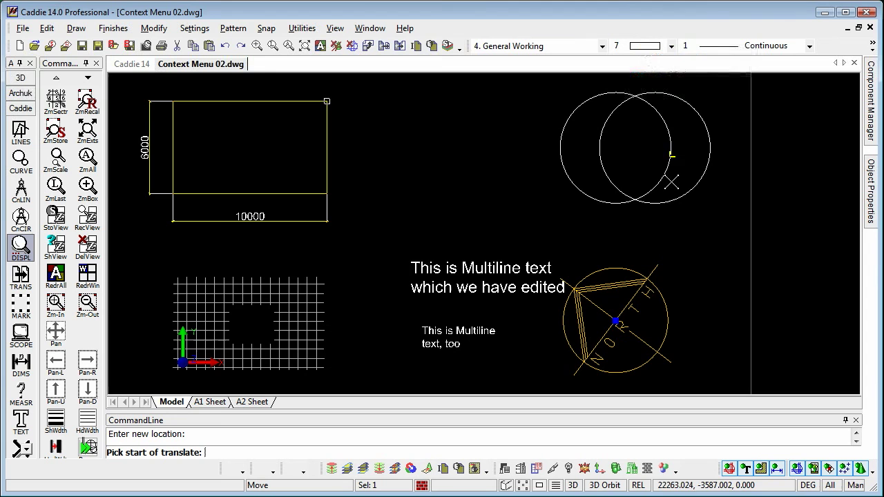
left_click(616, 320)
right_click(471, 183)
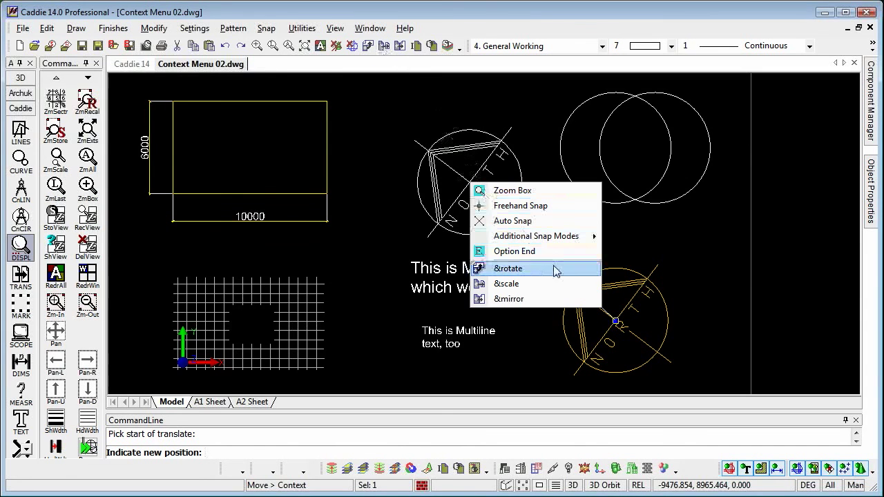
left_click(516, 272)
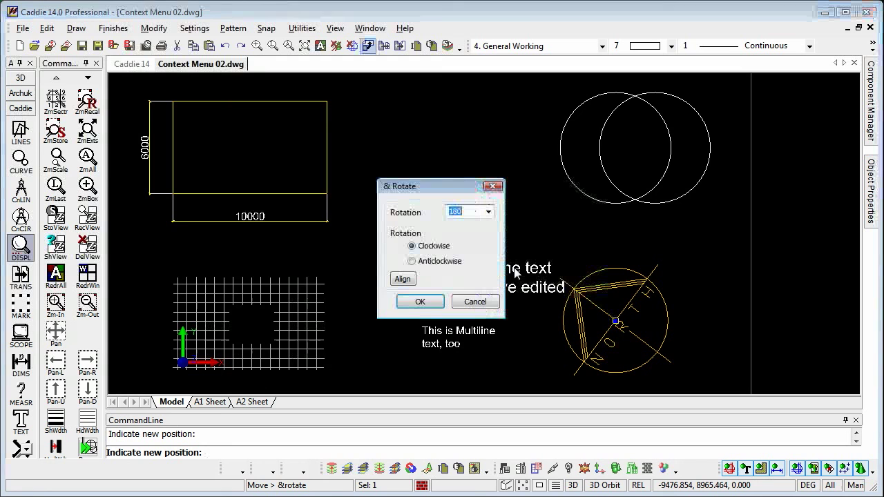
left_click(488, 212)
left_click(469, 234)
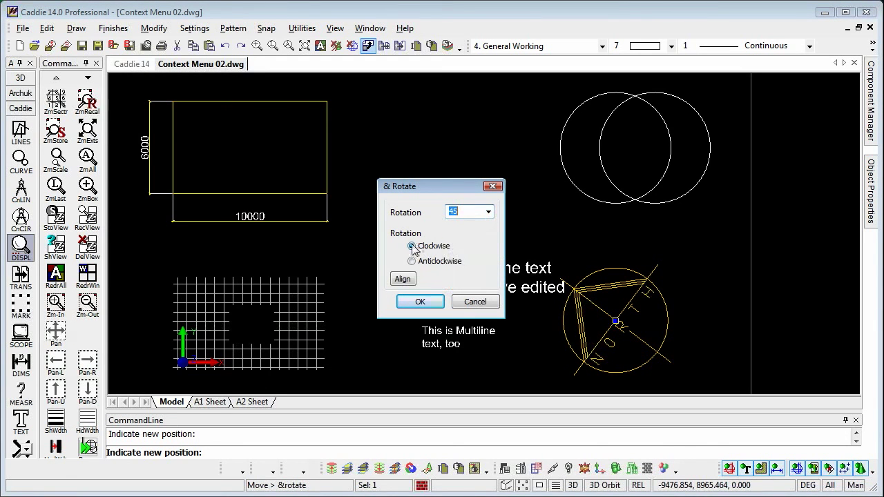
left_click(417, 302)
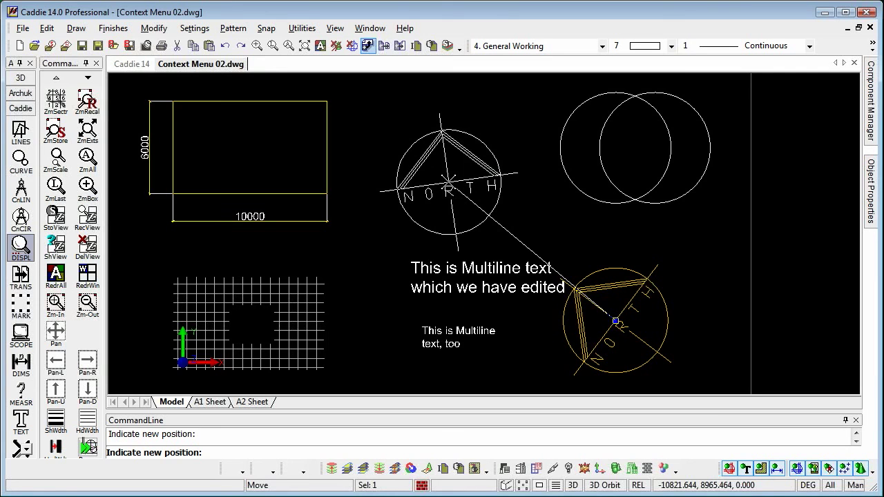
key("Escape")
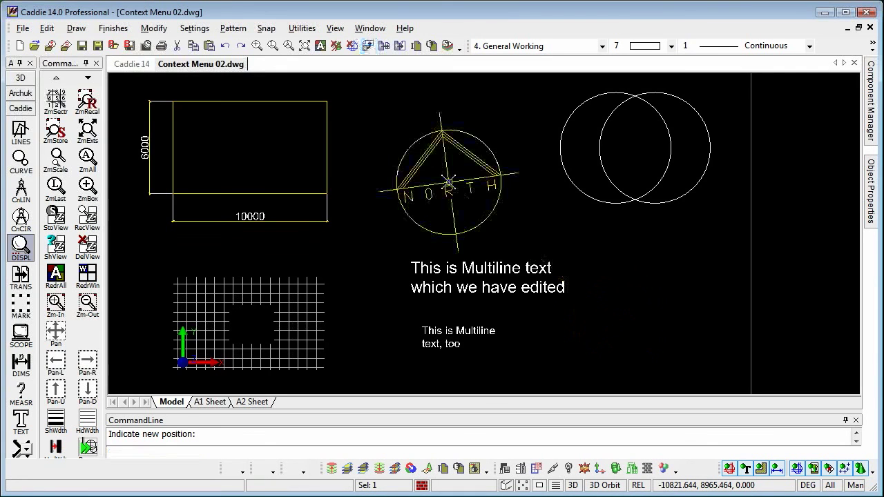
key("Escape")
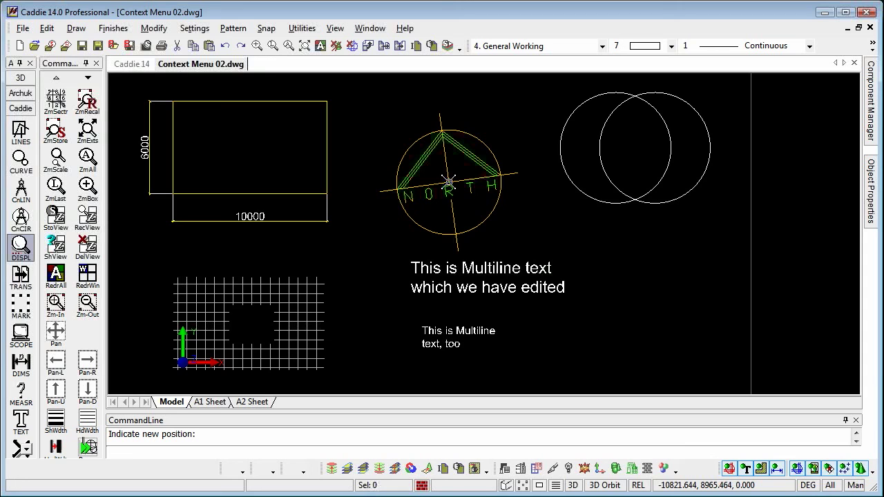